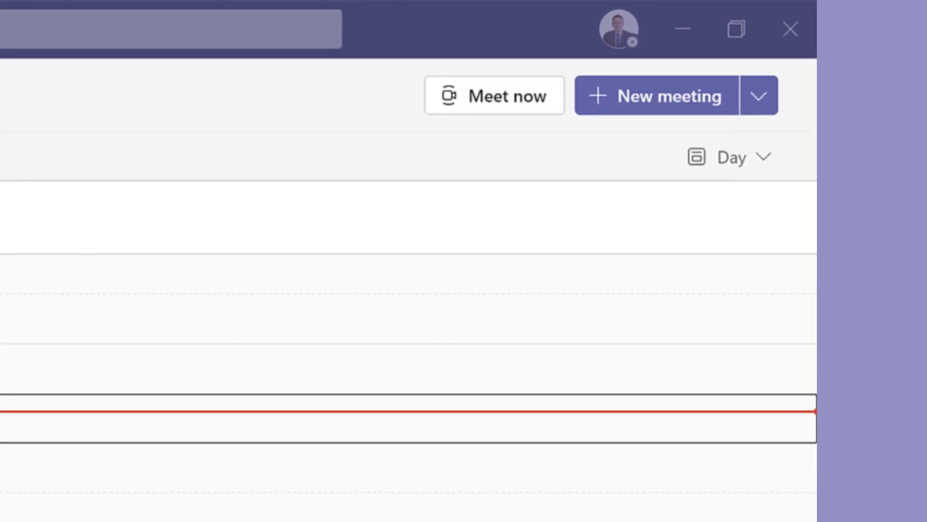
Step: Create a new webinar titled '5 Reason to start using Microsoft Teams' dated 29 May 2021
left_click(752, 125)
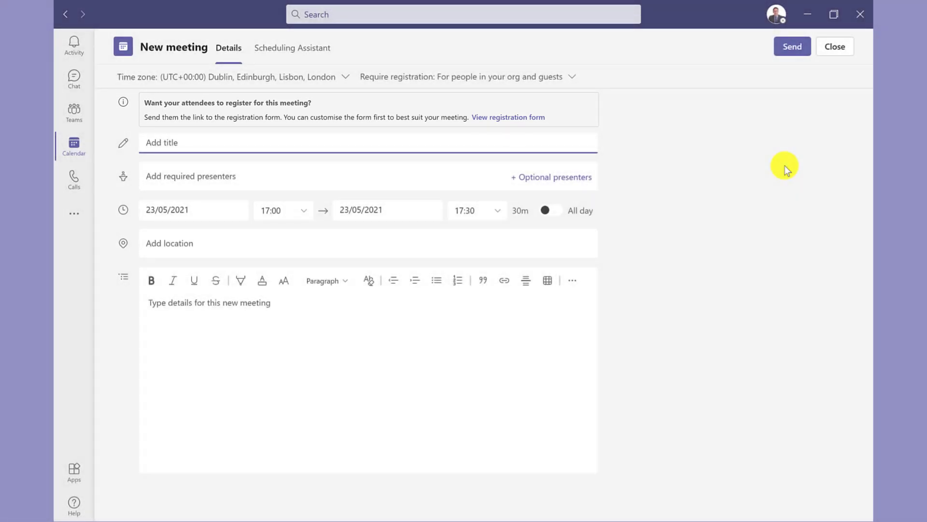
type("5 Reason to start using Microsoft Teams")
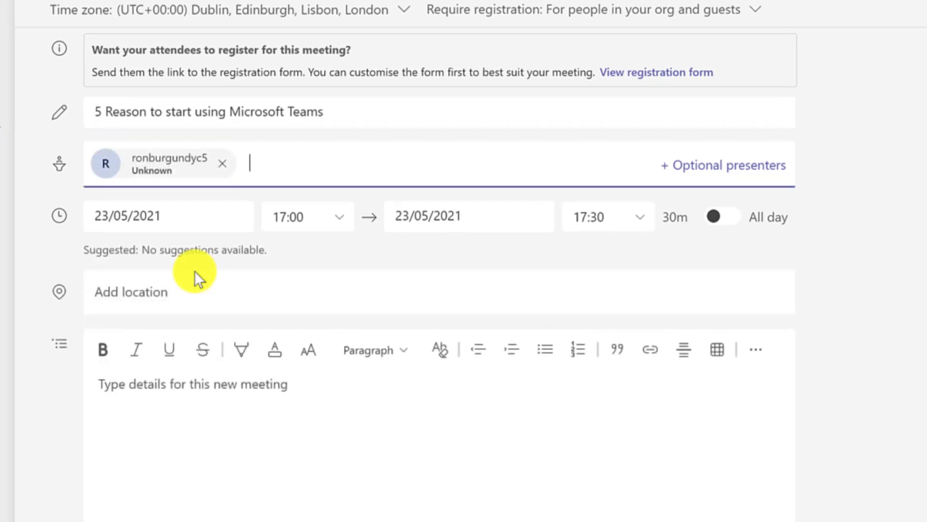
left_click(193, 216)
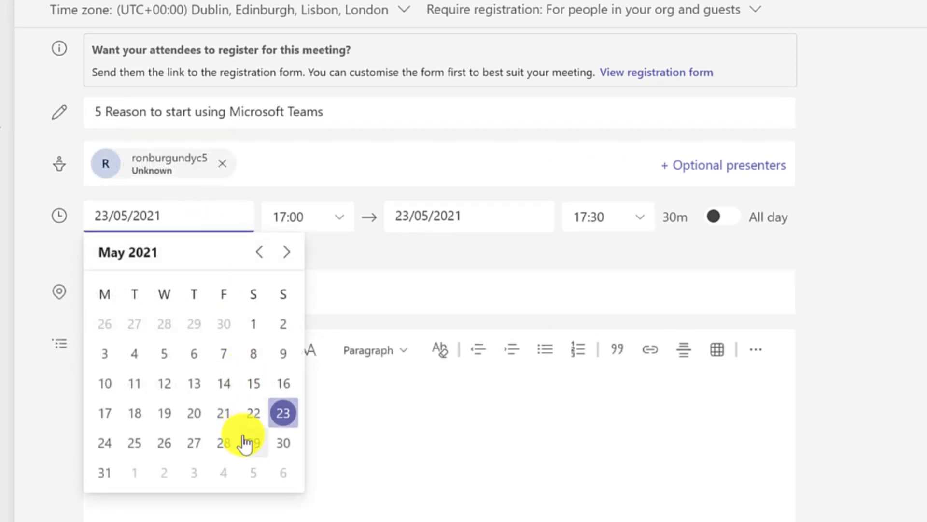
left_click(245, 440)
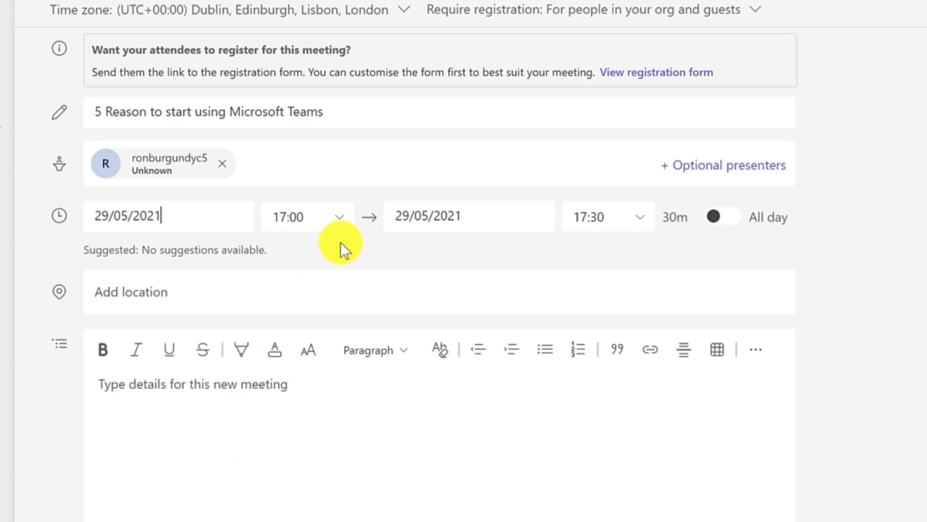
Step: Set the webinar start time to 16:45, running until 17:30
left_click(327, 210)
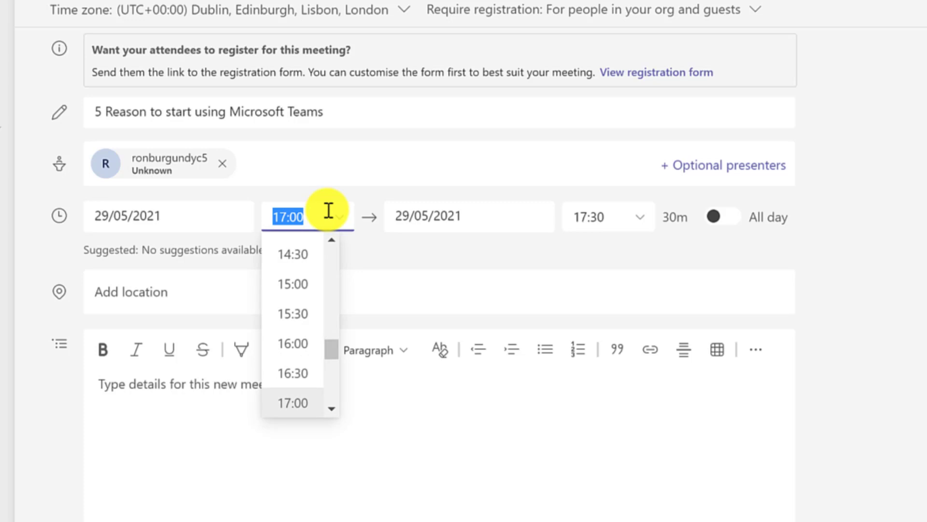
type("16")
type(":45")
left_click(488, 268)
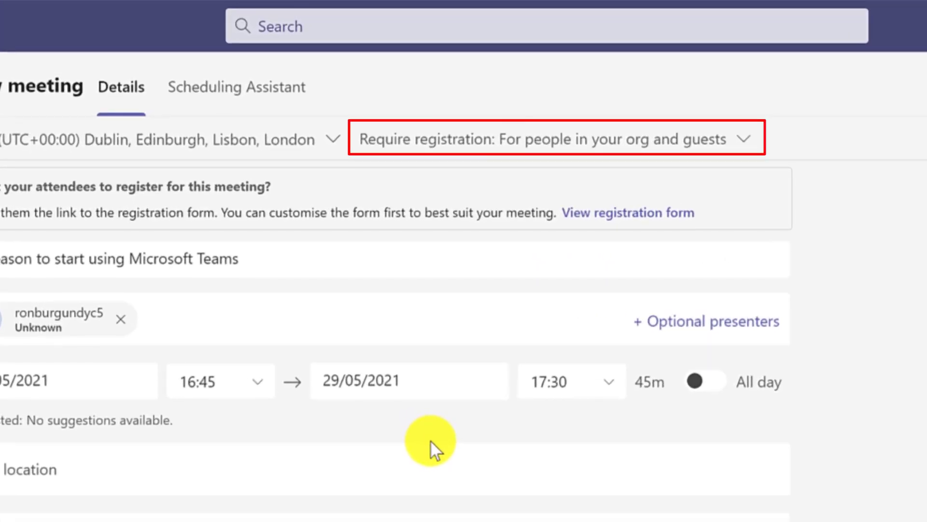
Step: Keep registration open to people in your org and guests, then open the registration form editor
left_click(745, 148)
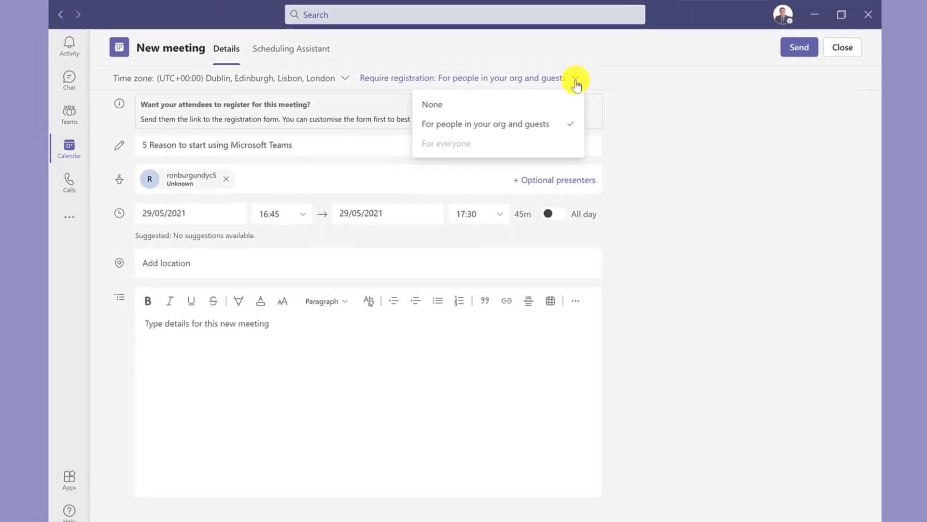
left_click(571, 80)
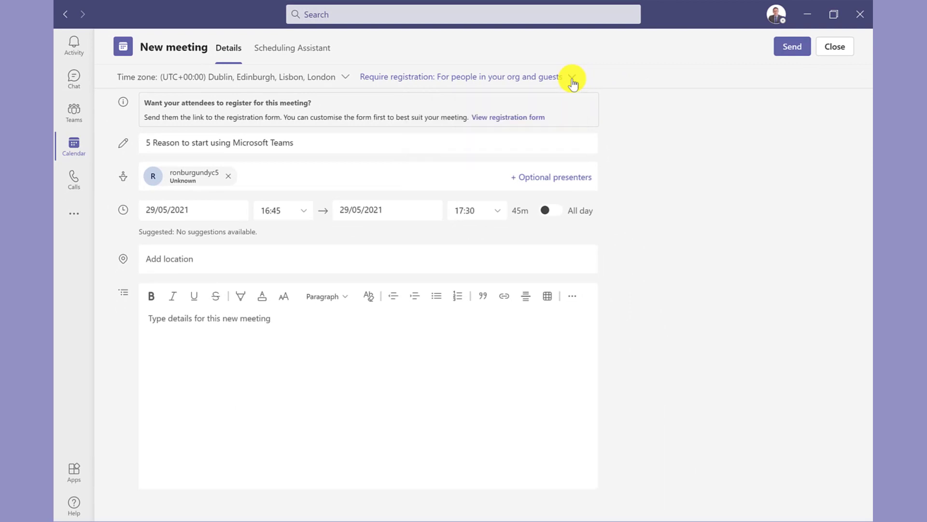
left_click(528, 119)
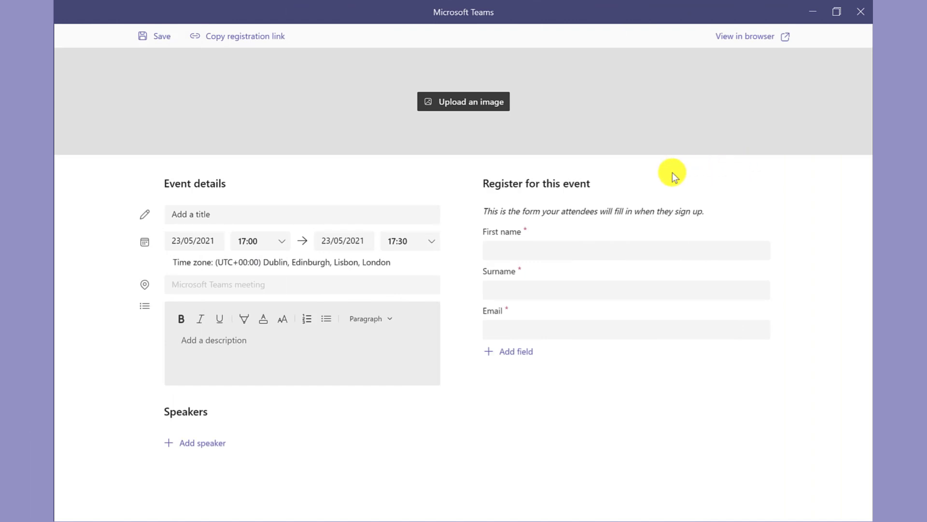
Step: Upload the '5 Reasons to start using Microsoft Teams' banner image as the form's header
left_click(474, 107)
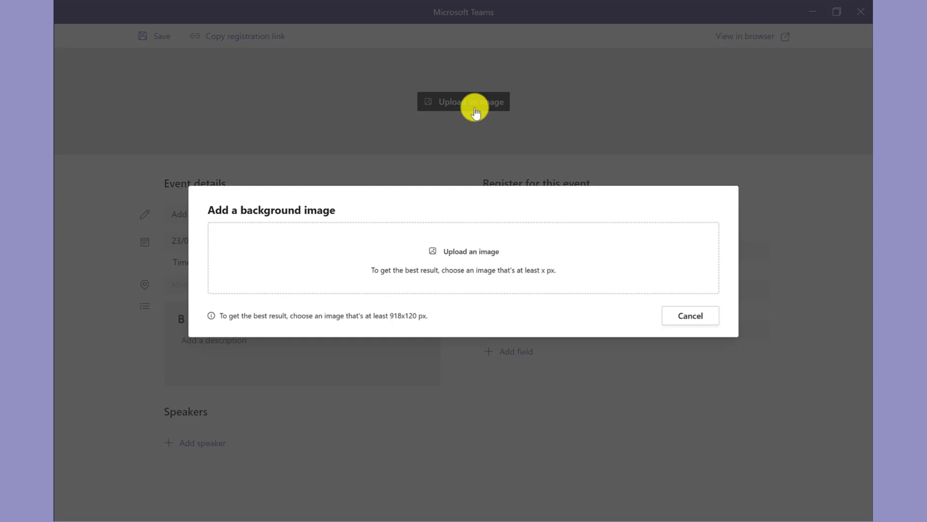
left_click(470, 256)
double_click(239, 96)
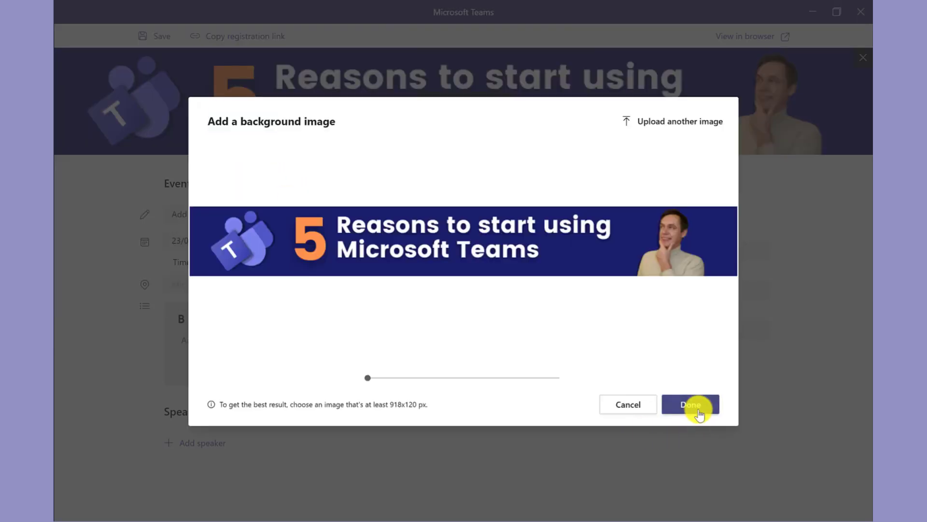
left_click(691, 404)
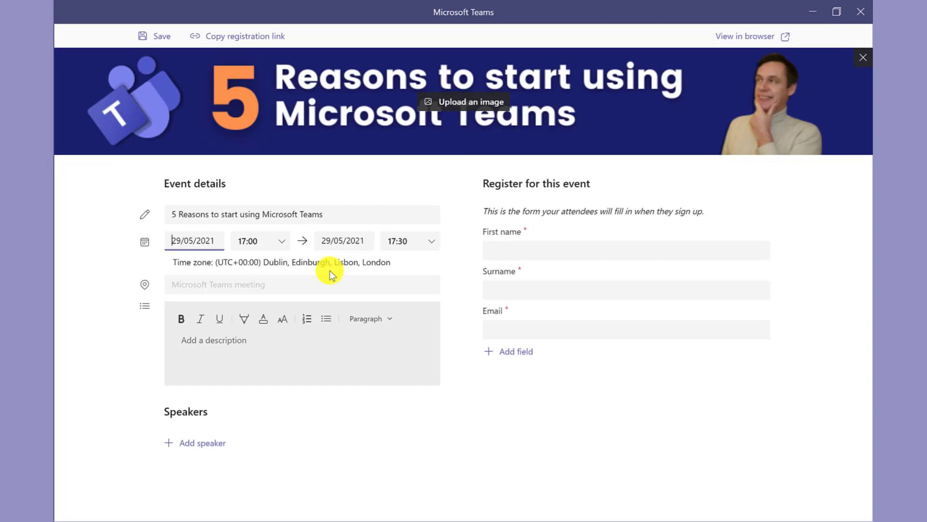
Step: Paste the event description and add a speaker with the bio 'Senior Project Trainer'
left_click(199, 343)
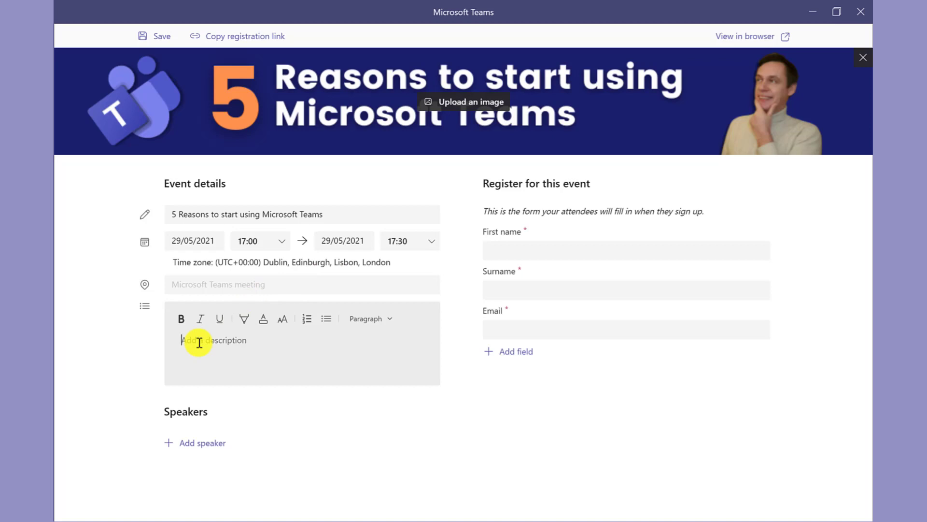
type("If you’re working in one of those companies, then you’re probably finding new ways to use the app on a daily basis. But if you’re not, here are 5 reasons why you should consider using Teams today.")
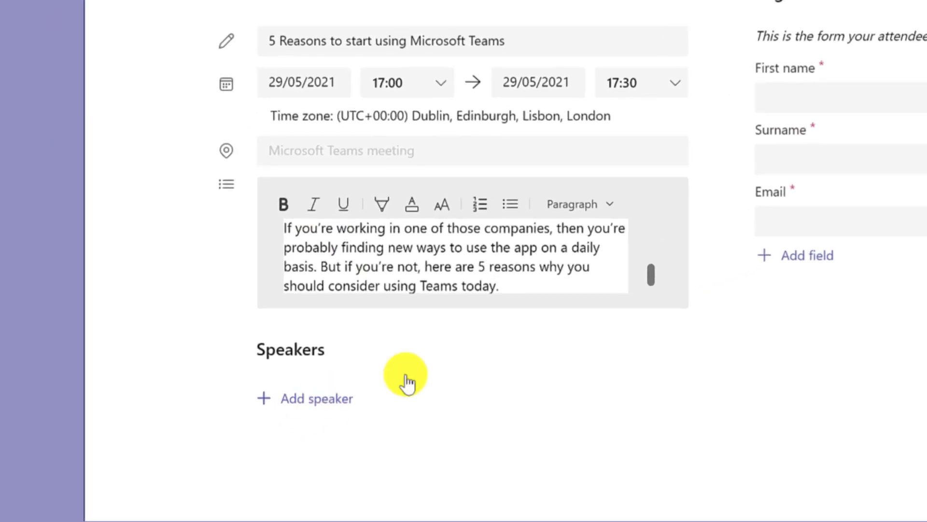
left_click(407, 382)
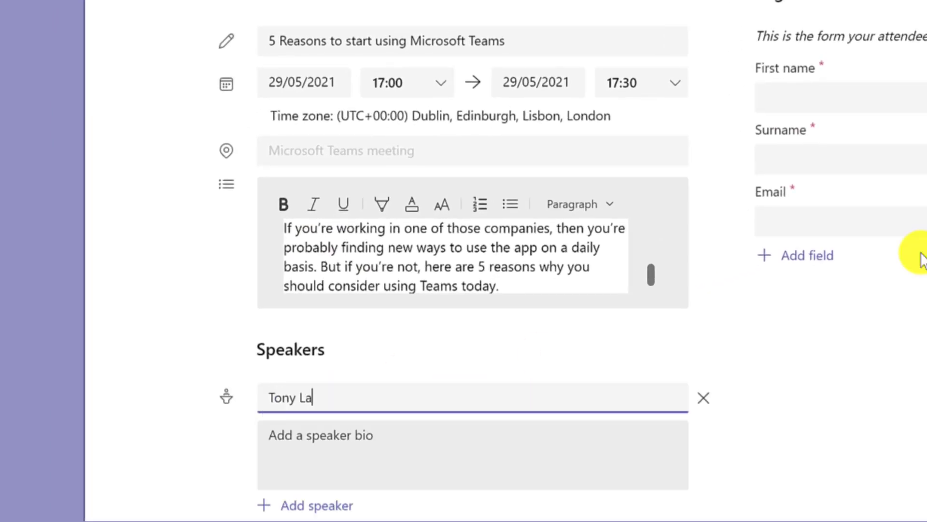
key("Tab")
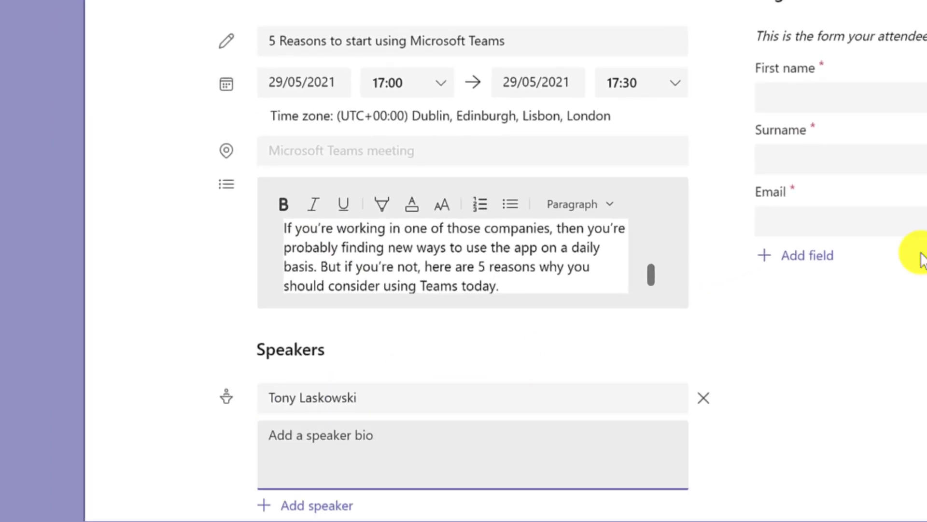
type("Senior Pro")
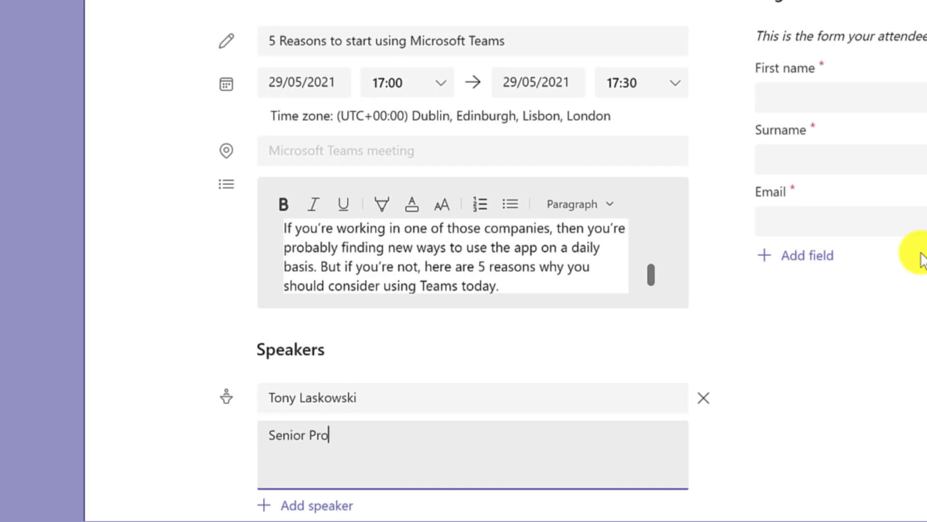
type("ject Traine")
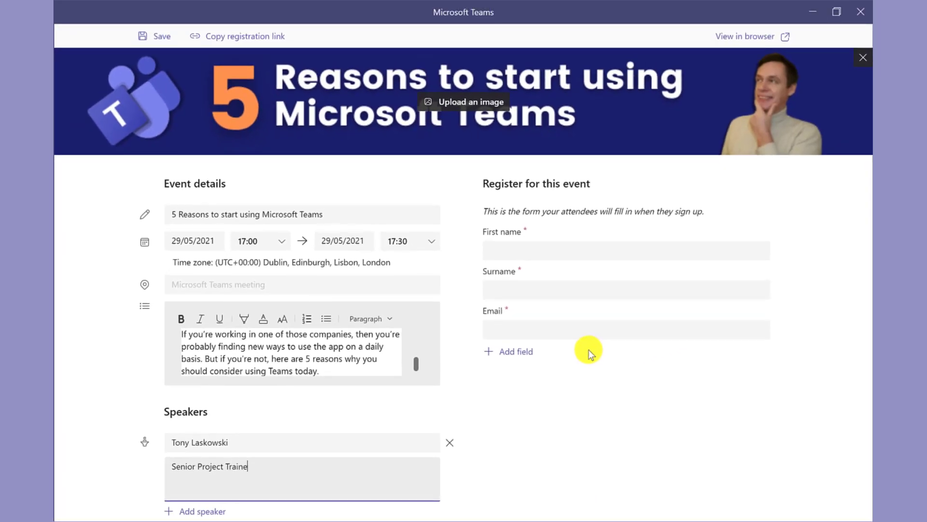
type("r")
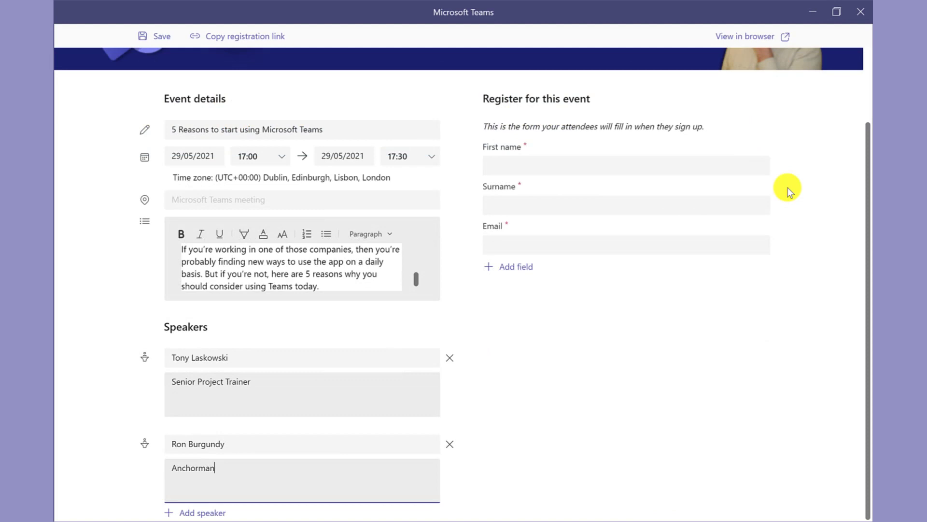
scroll(866, 247, "up", 2)
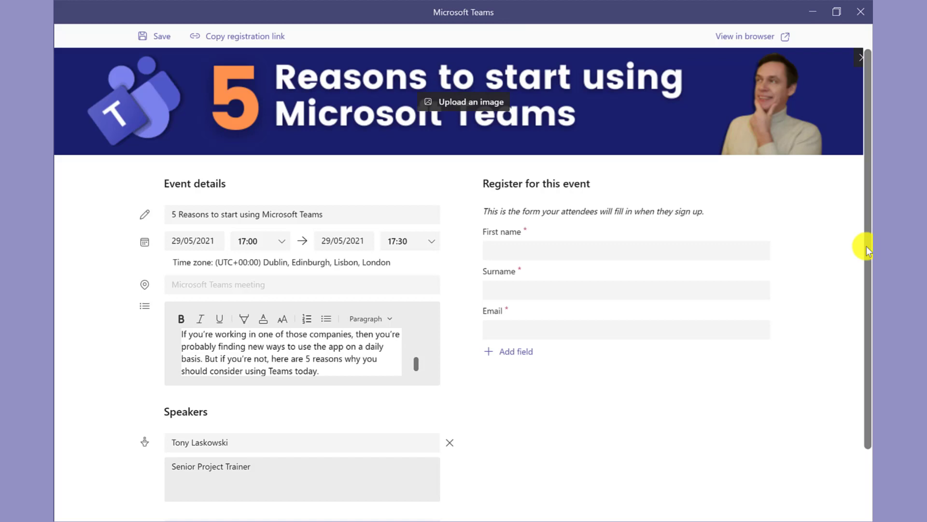
Step: Add Job title and Industry fields to the form, making Job title required
left_click(516, 352)
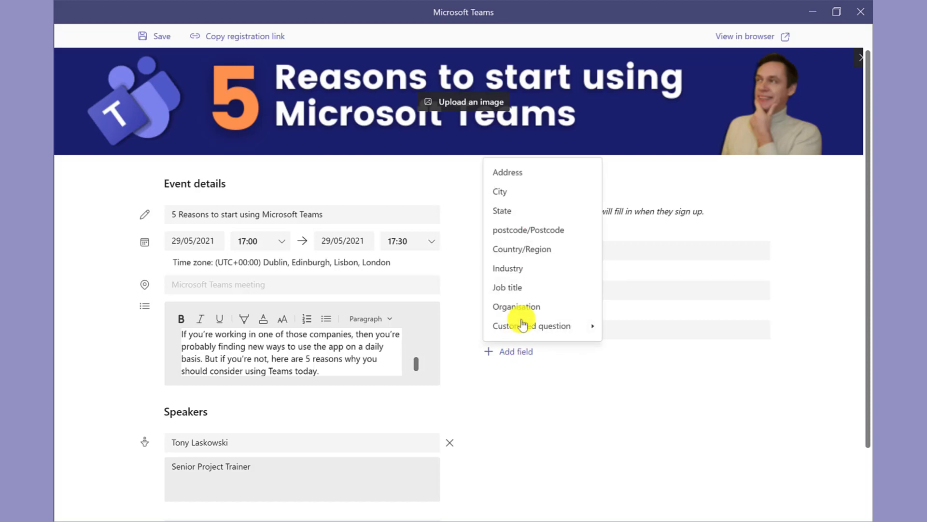
left_click(534, 295)
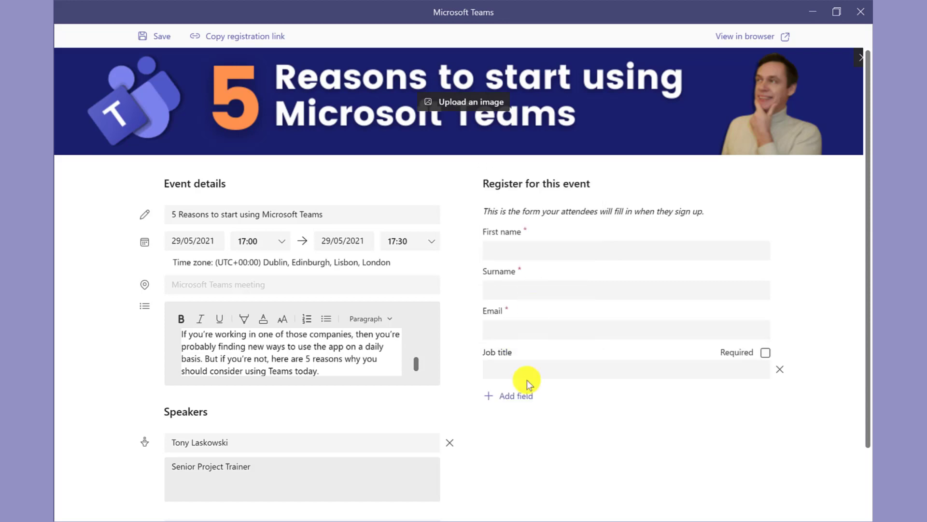
left_click(526, 396)
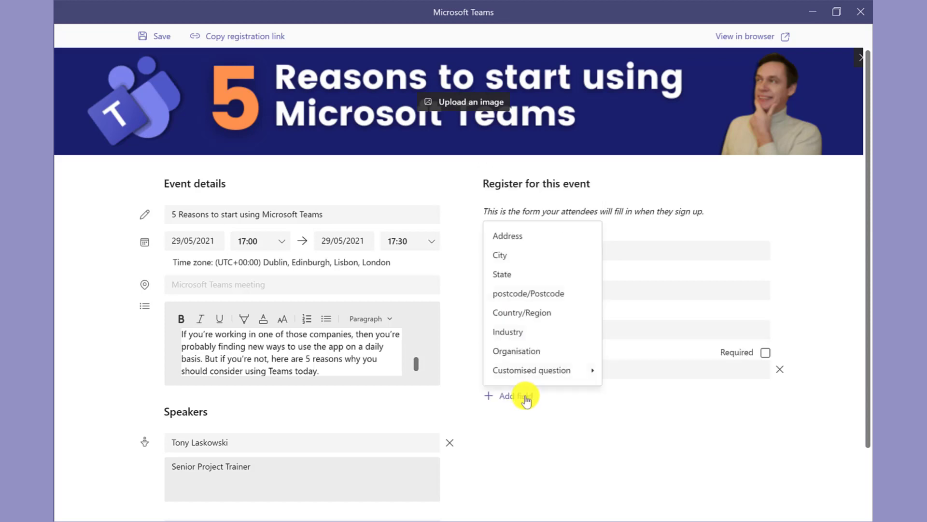
left_click(538, 333)
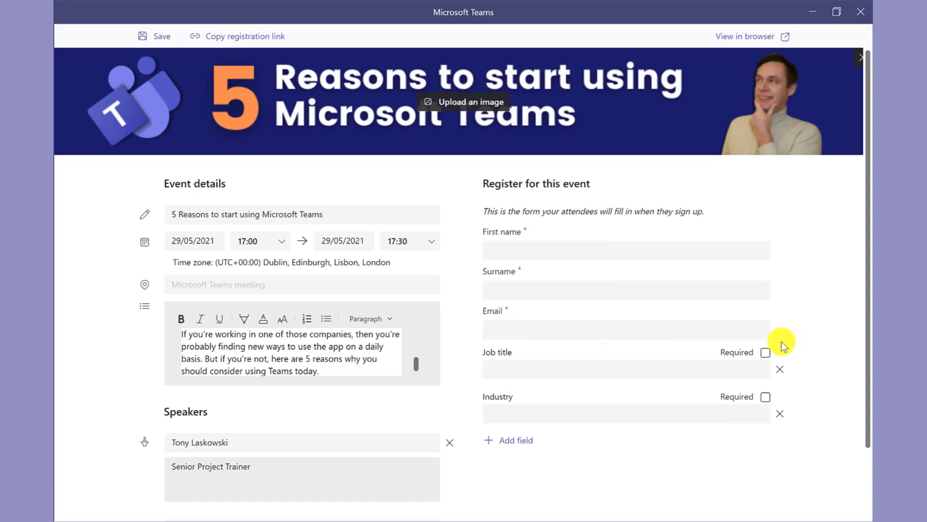
left_click(767, 355)
Step: Add a customised Yes/No choice question 'Are you already using Microsoft Teams?'
left_click(515, 440)
mouse_move(545, 419)
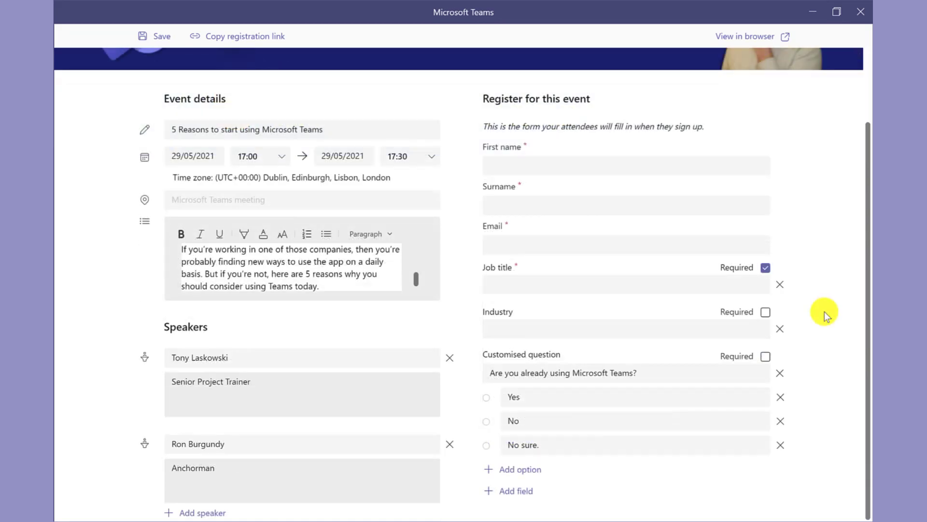
scroll(825, 308, "up", 1)
scroll(828, 261, "up", 2)
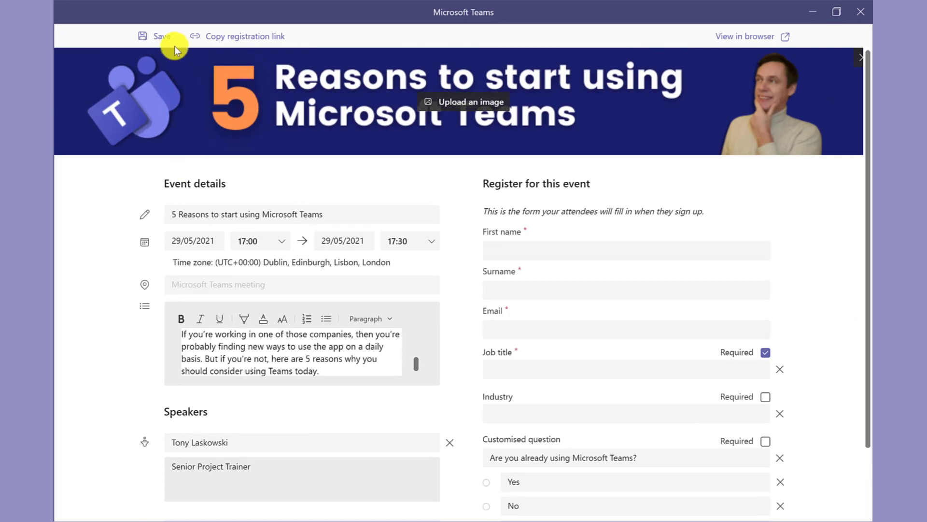
Step: Save the registration form, copy its registration link, and close the form window
left_click(163, 36)
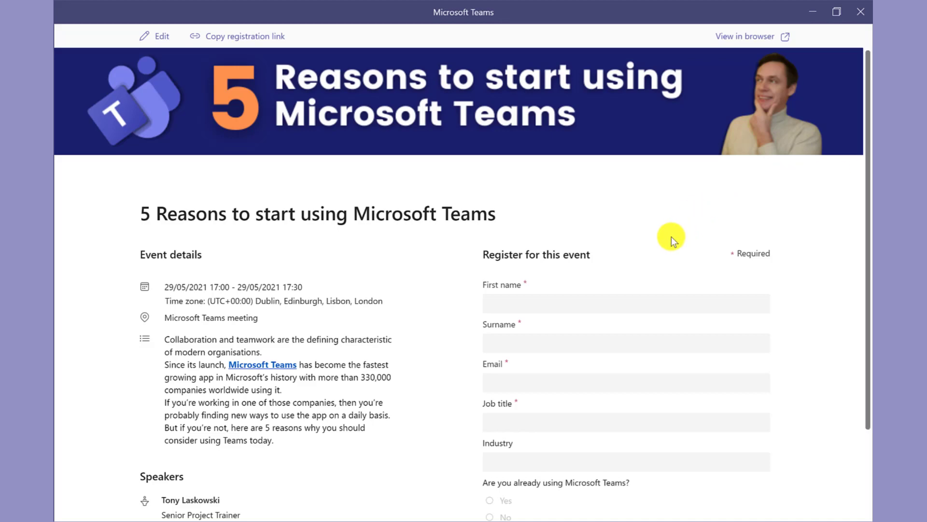
scroll(671, 236, "down", 2)
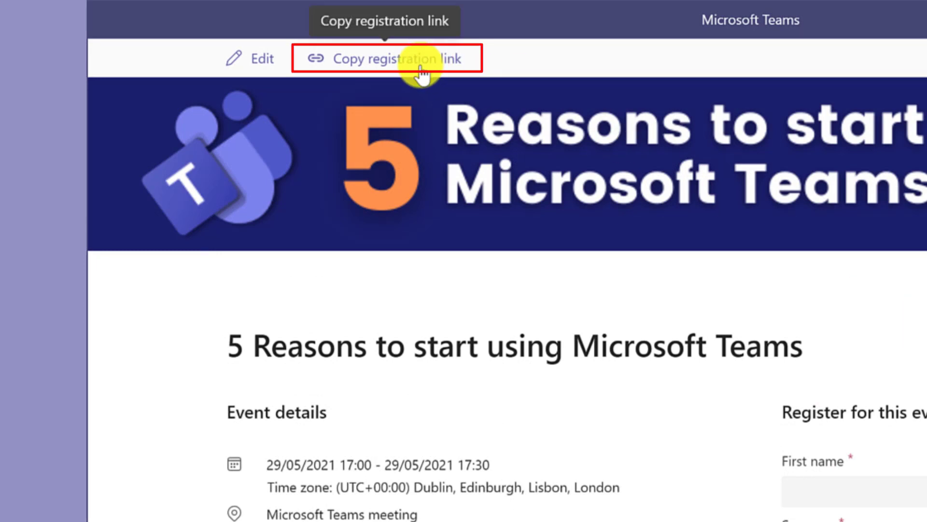
left_click(422, 72)
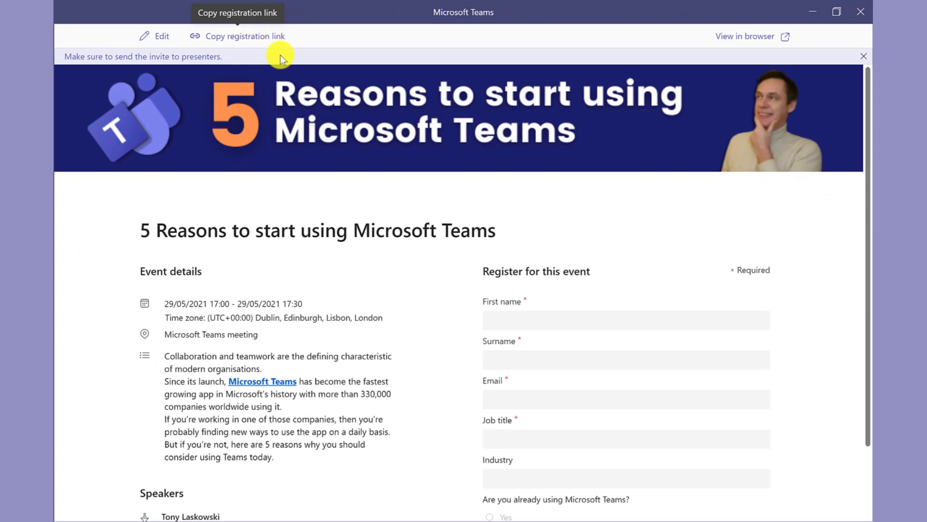
left_click(860, 11)
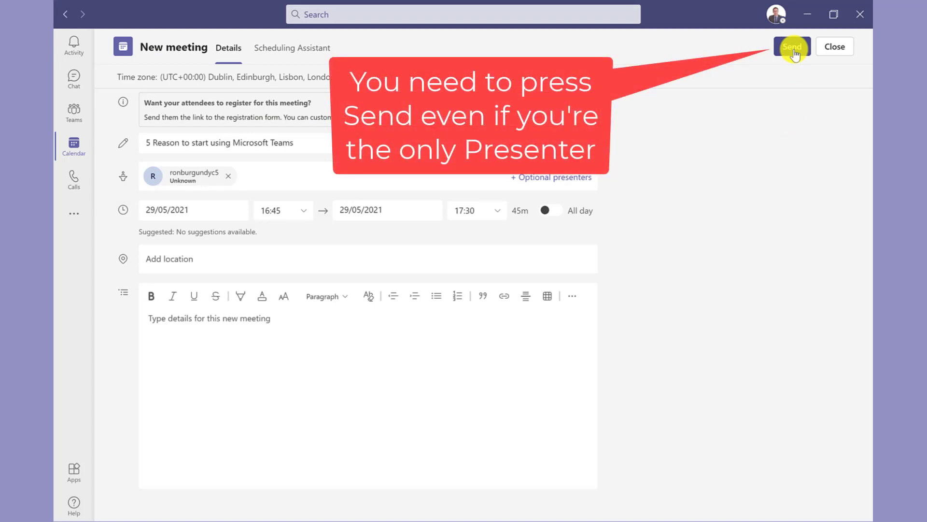
Step: Send the webinar invitation to the presenter
left_click(792, 47)
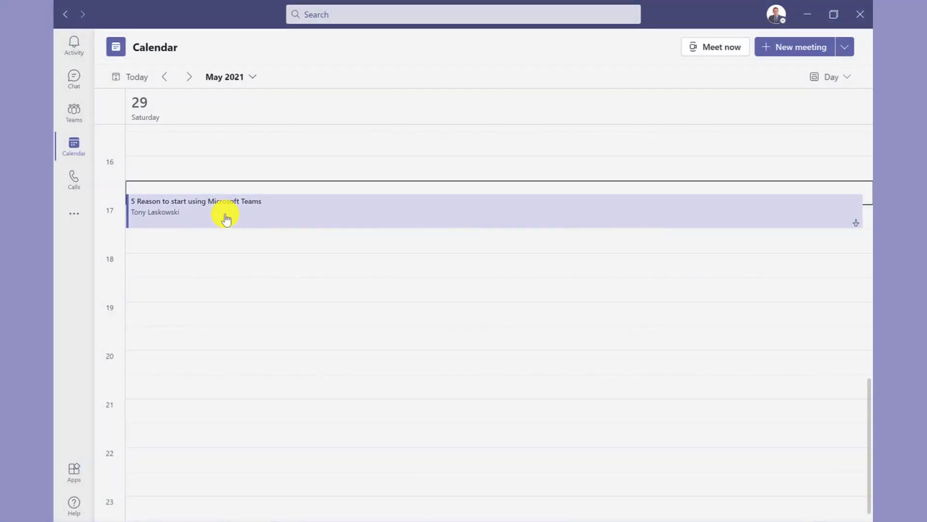
Step: Open the webinar from the calendar, join the meeting, and start sharing content
left_click(226, 219)
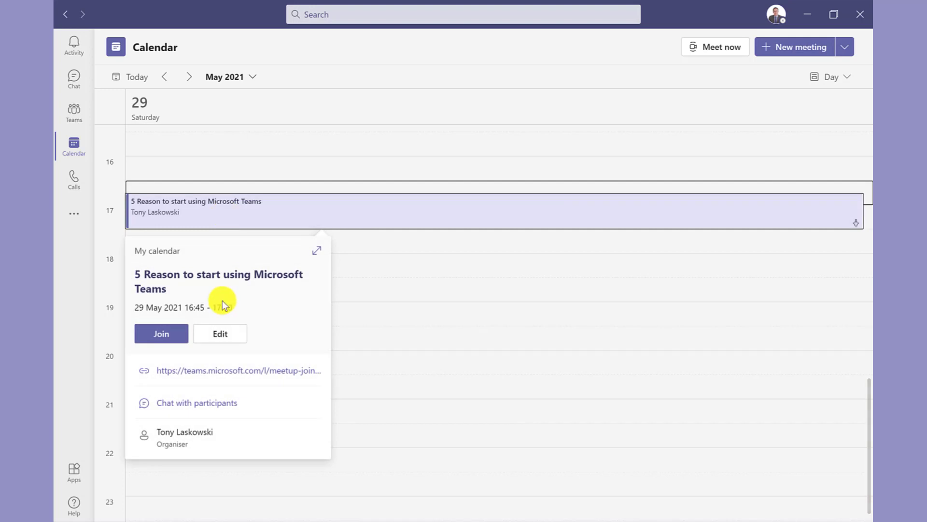
left_click(215, 334)
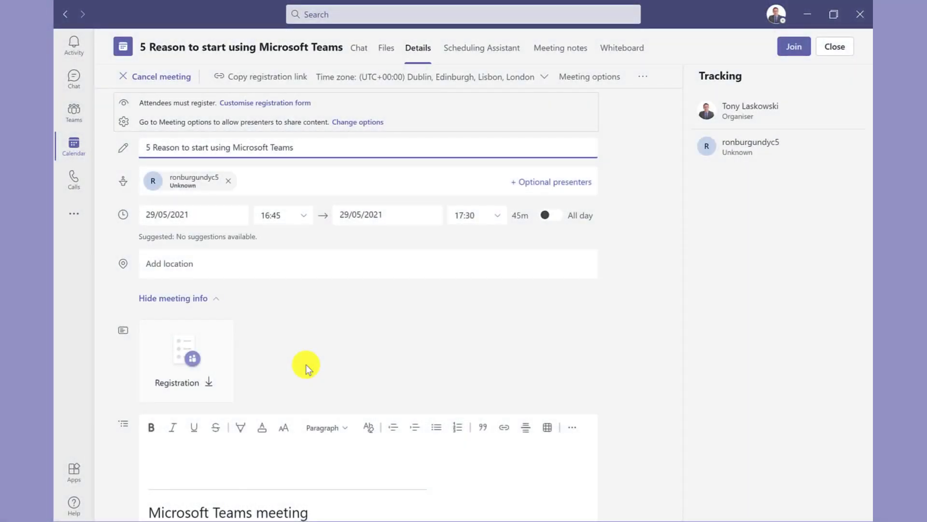
left_click(790, 45)
left_click(732, 414)
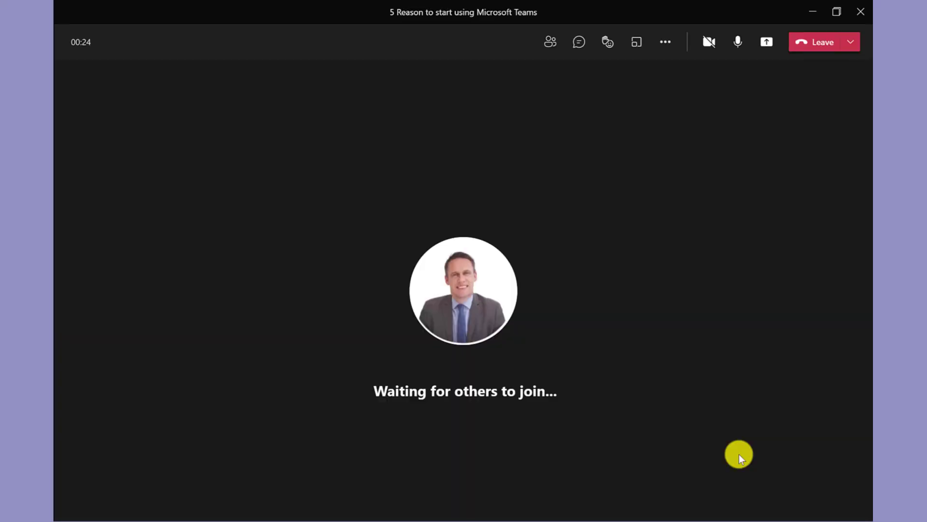
left_click(768, 41)
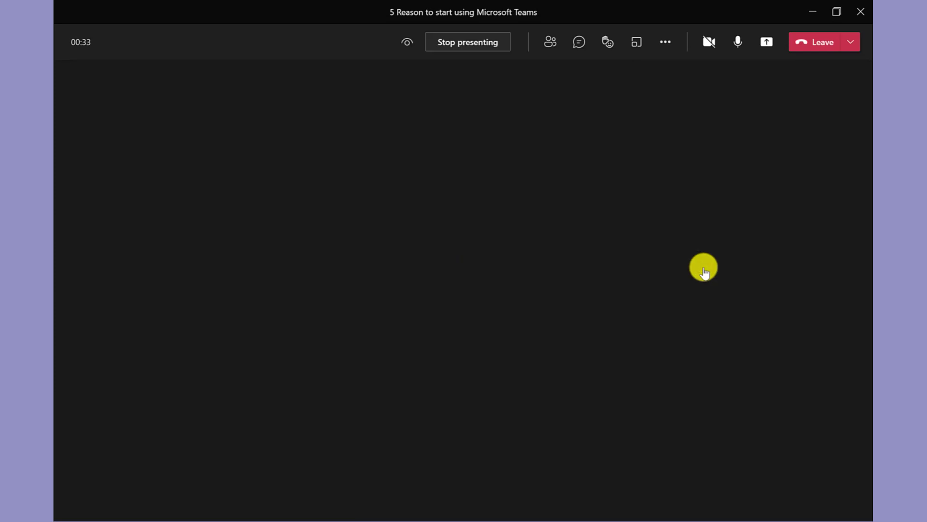